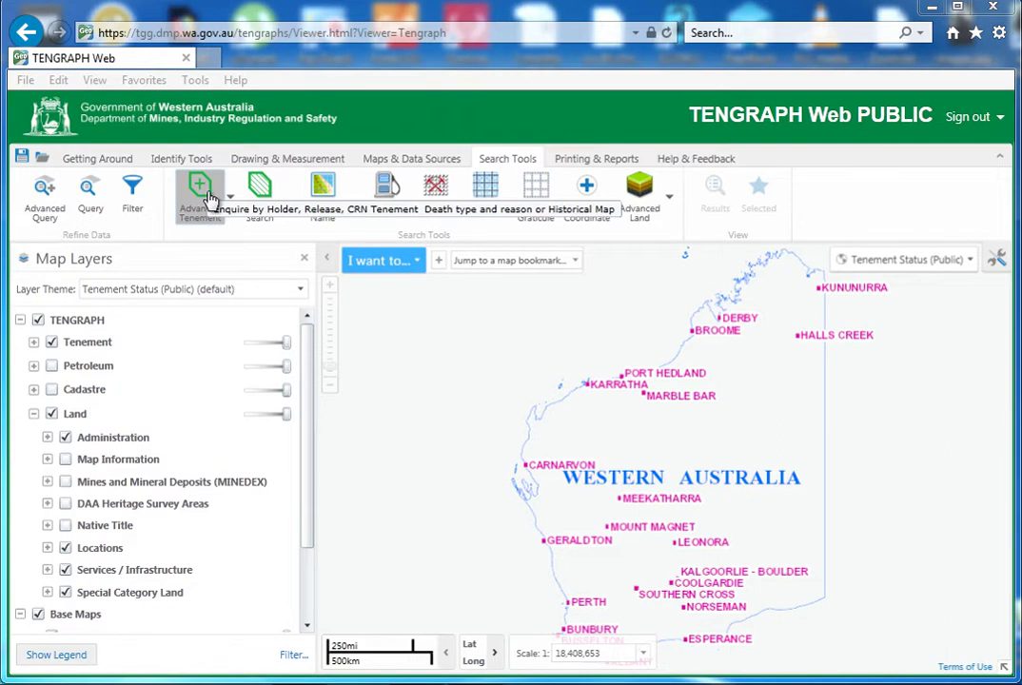
Launch Colour Tenement By Holder from the Advanced Tenement options
{"action": "left_click", "coordinate": [208, 197]}
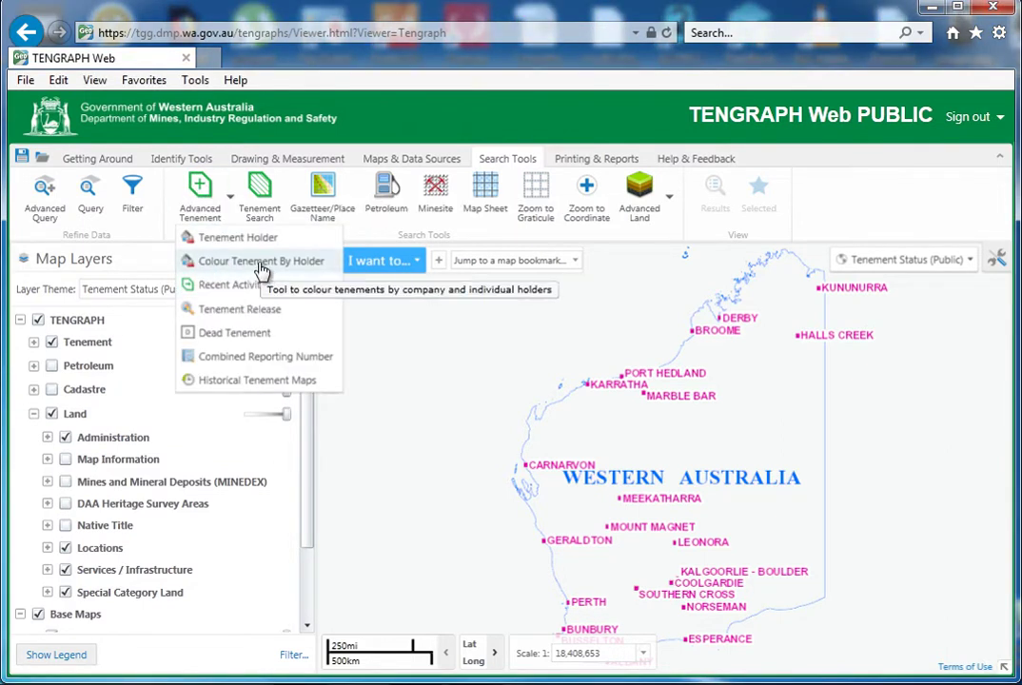
{"action": "left_click", "coordinate": [220, 262]}
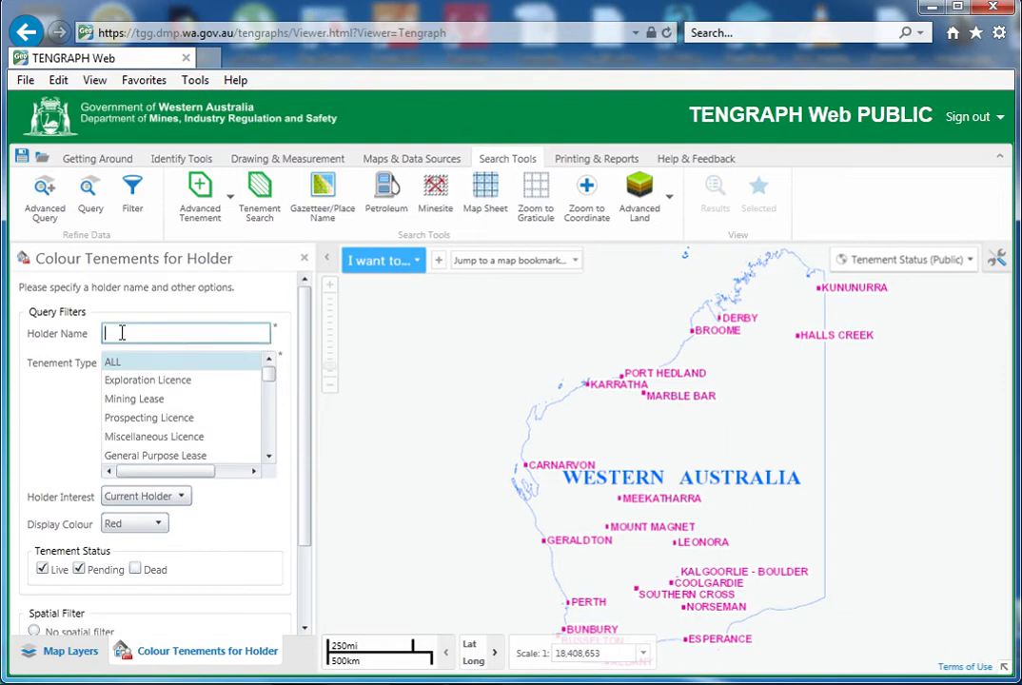
Enter 'paddington' as the holder name and choose No spatial filter
{"action": "type", "text": "ddington"}
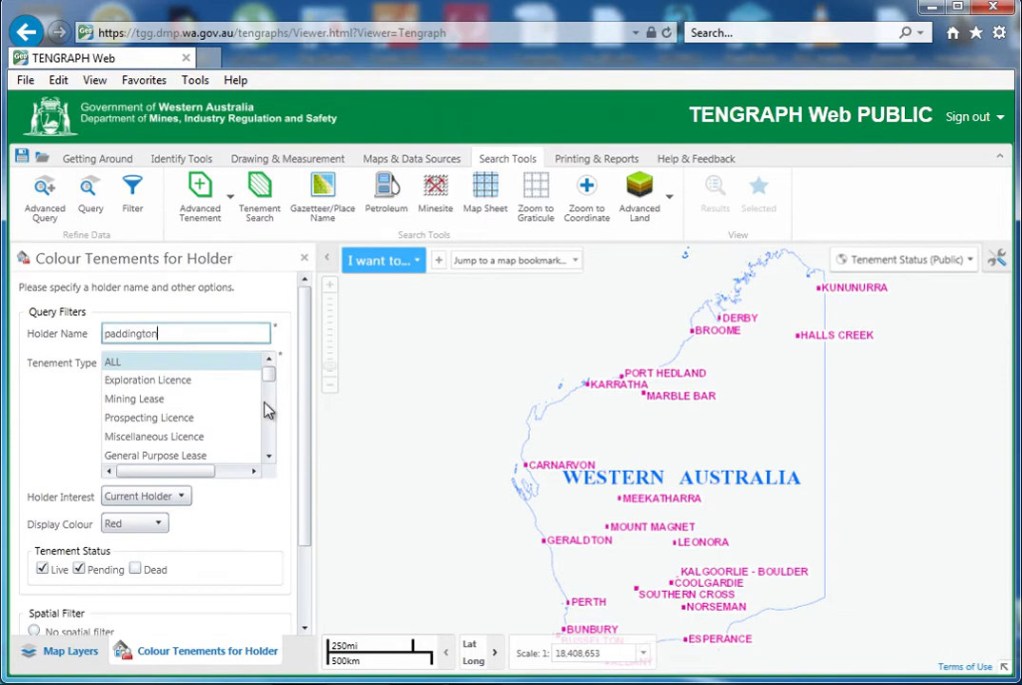
{"action": "scroll", "coordinate": [119, 582], "scroll_direction": "down", "scroll_amount": 1}
{"action": "left_click", "coordinate": [35, 530]}
{"action": "mouse_move", "coordinate": [307, 434]}
{"action": "left_mouse_down"}
{"action": "mouse_move", "coordinate": [320, 349]}
{"action": "mouse_move", "coordinate": [306, 420]}
{"action": "left_mouse_up"}
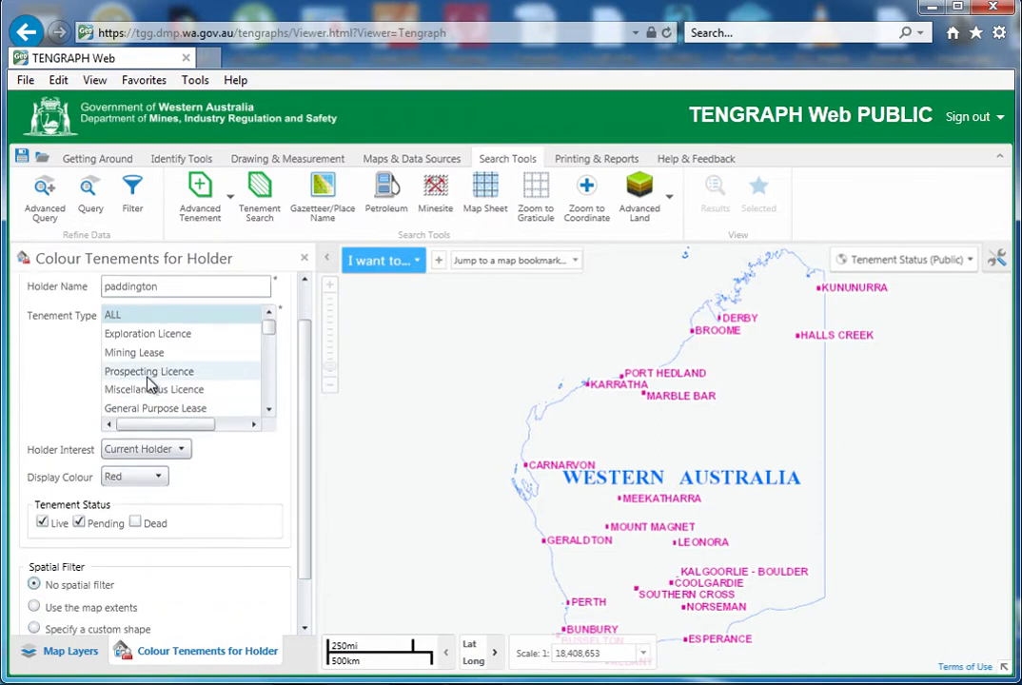
Keep Current Holder, set the display colour to Red, and run the holder search
{"action": "scroll", "coordinate": [307, 381], "scroll_direction": "down", "scroll_amount": 1}
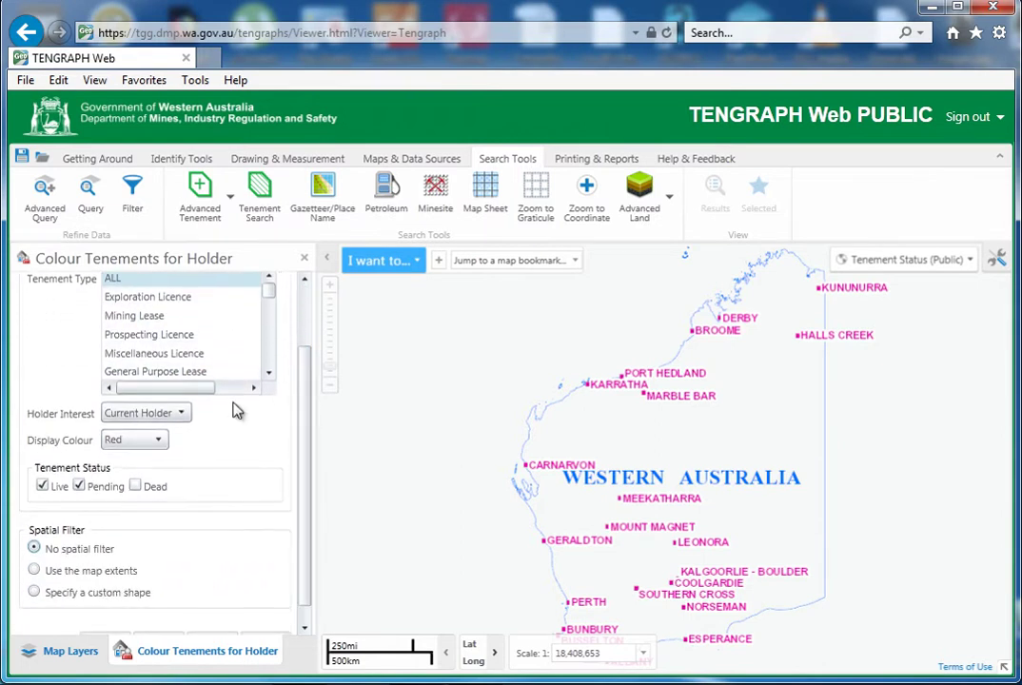
{"action": "left_click", "coordinate": [183, 413]}
{"action": "left_click", "coordinate": [181, 433]}
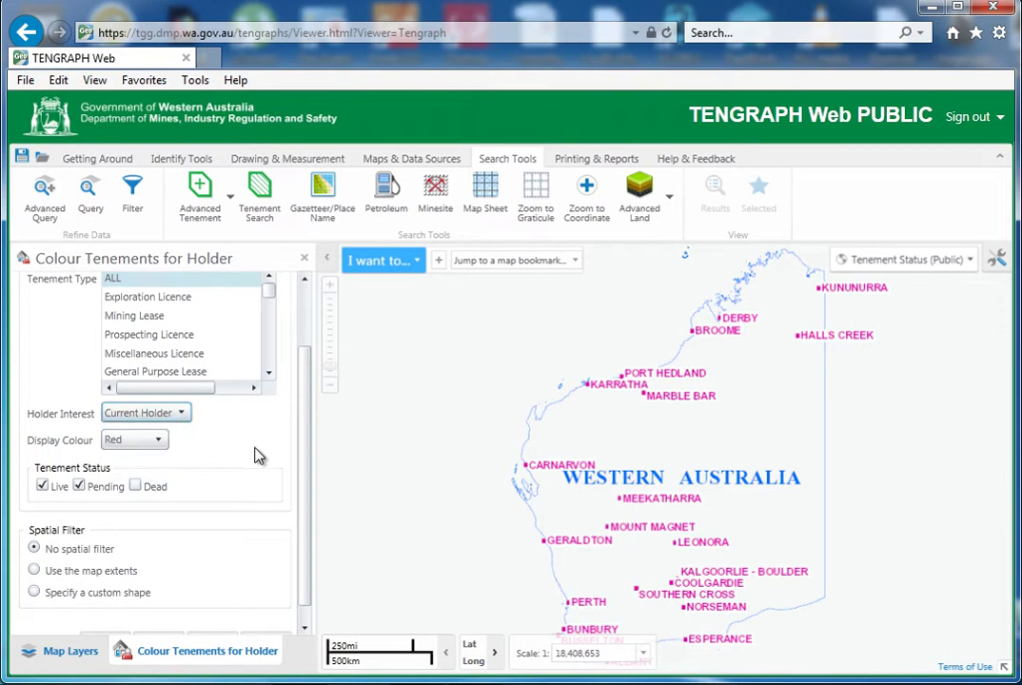
{"action": "left_click", "coordinate": [158, 440]}
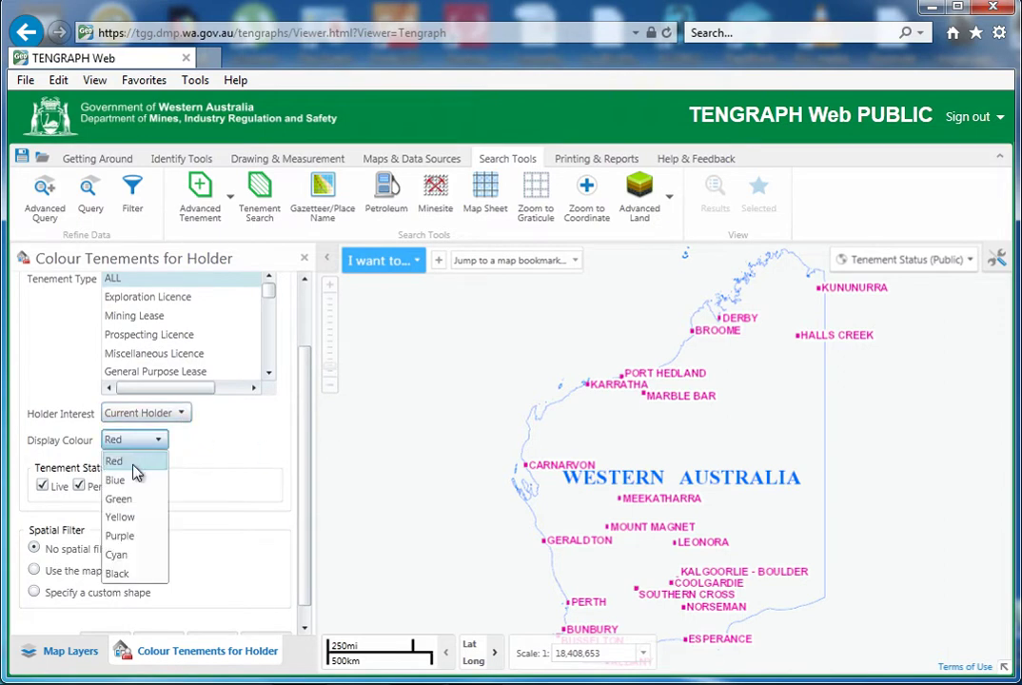
{"action": "left_click", "coordinate": [112, 460]}
{"action": "scroll", "coordinate": [304, 447], "scroll_direction": "down", "scroll_amount": 1}
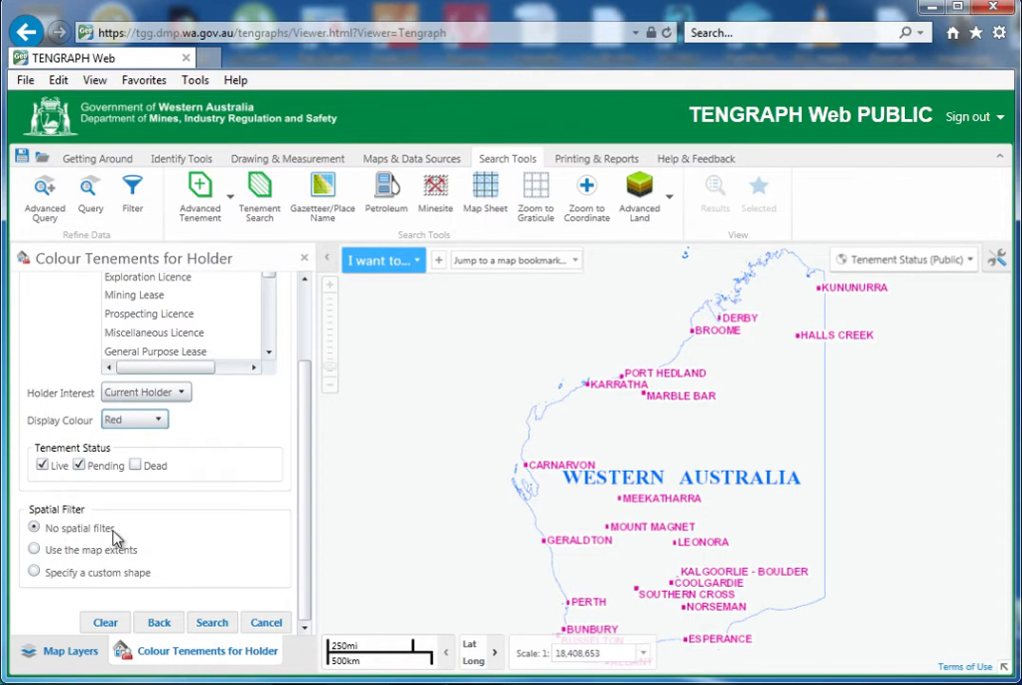
{"action": "left_click", "coordinate": [212, 624]}
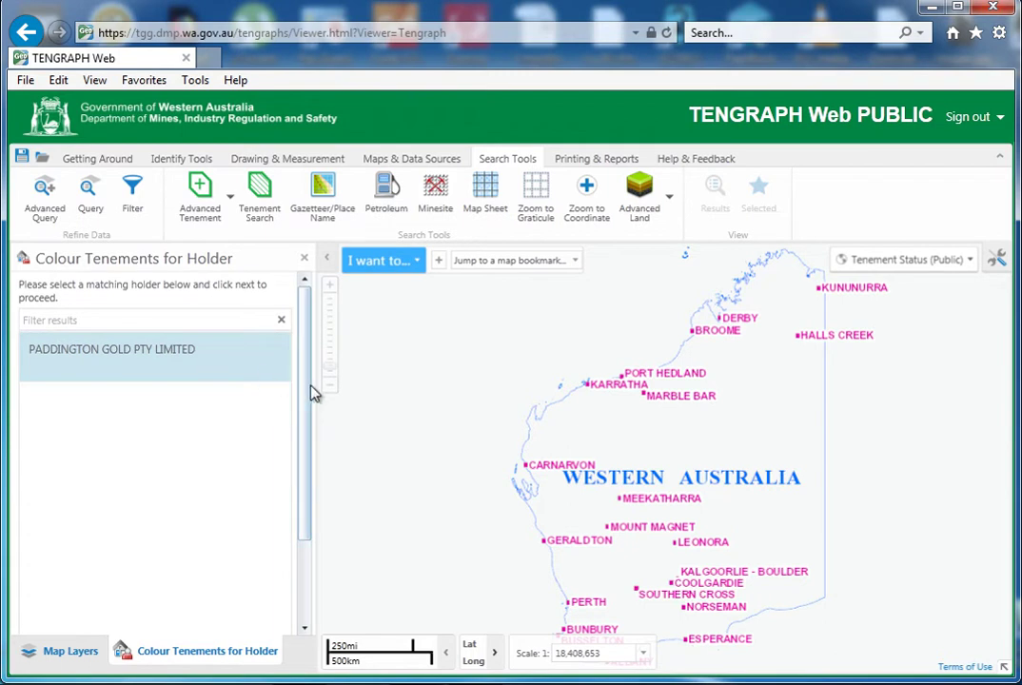
Select PADDINGTON GOLD PTY LIMITED from the holder list and proceed to colour its tenements
{"action": "left_click_drag", "start_coordinate": [304, 400], "coordinate": [315, 550]}
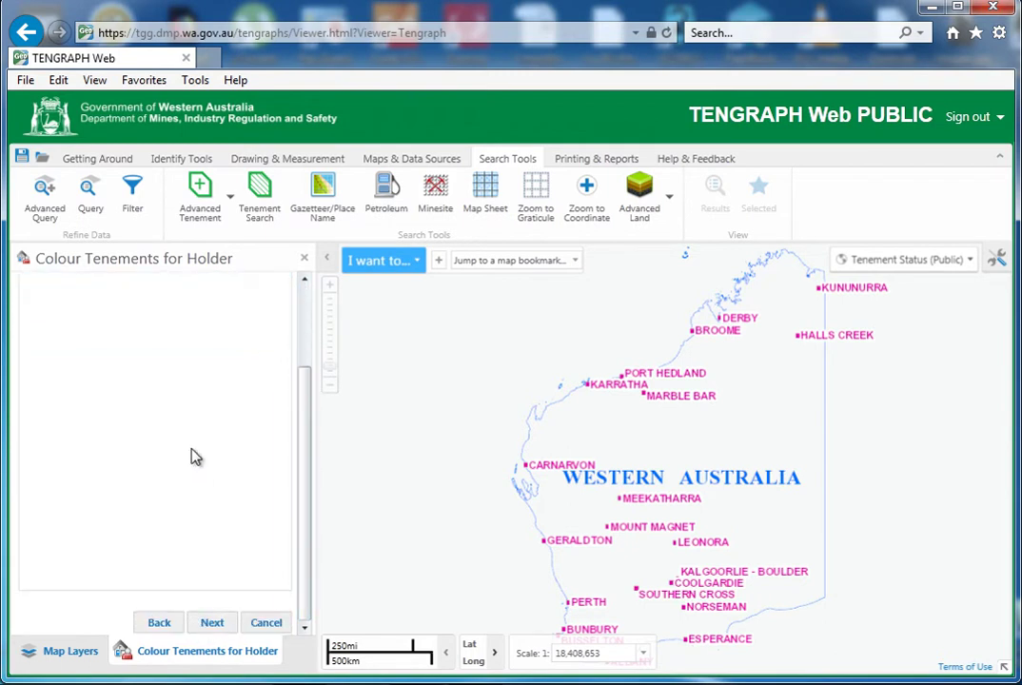
{"action": "scroll", "coordinate": [297, 466], "scroll_direction": "up", "scroll_amount": 5}
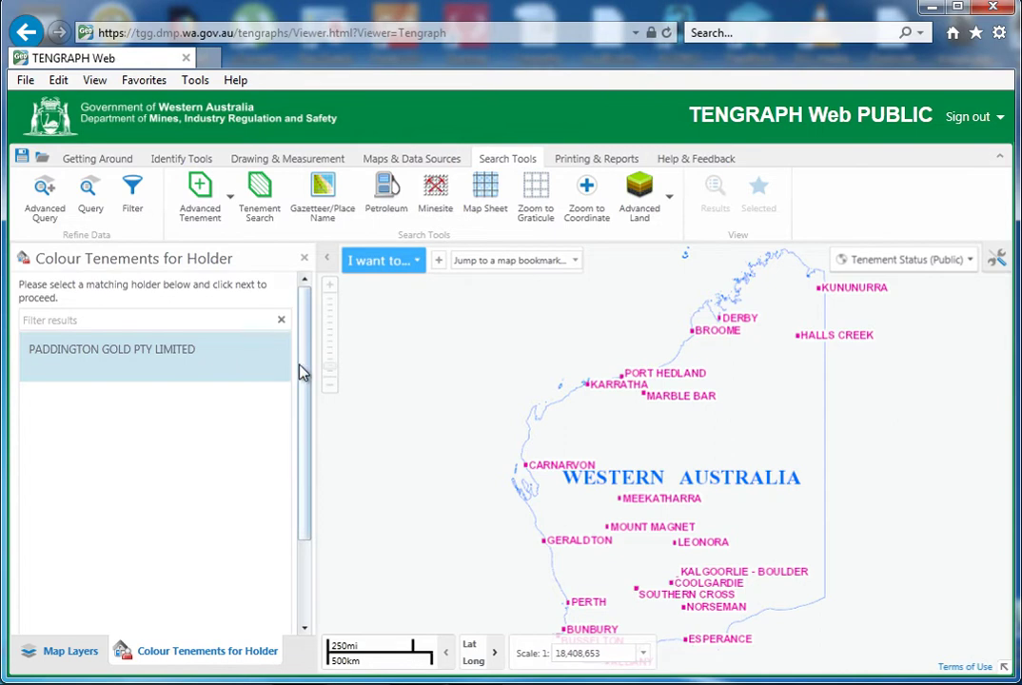
{"action": "left_click_drag", "start_coordinate": [304, 367], "coordinate": [310, 497]}
{"action": "left_click", "coordinate": [213, 623]}
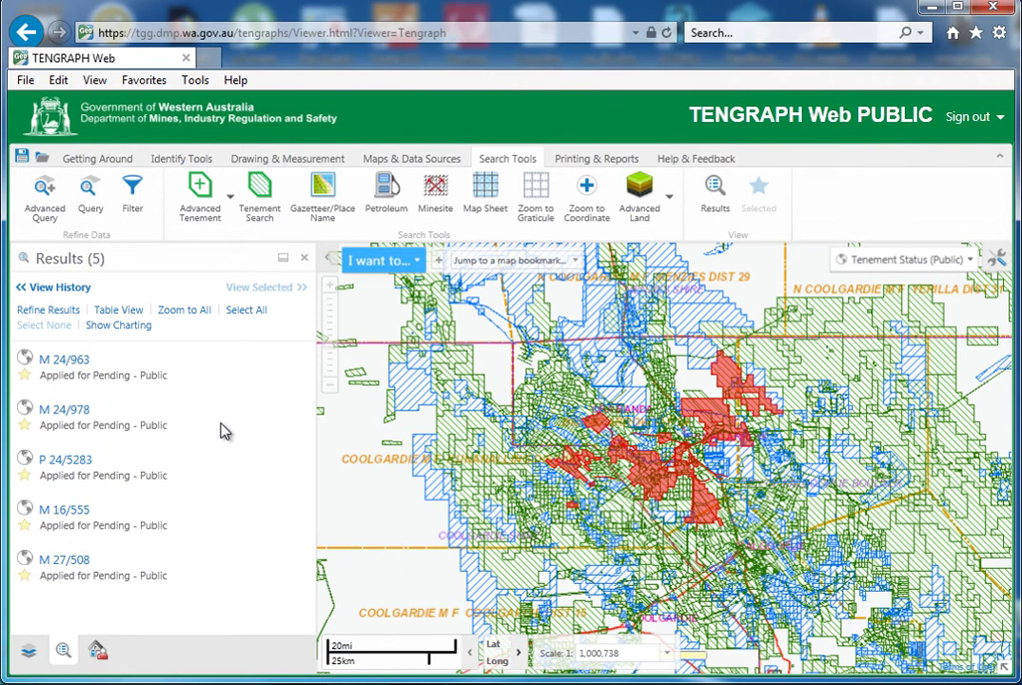
Turn off the Tenement layer and box-zoom onto the red tenements near Ora Banda
{"action": "left_click", "coordinate": [27, 652]}
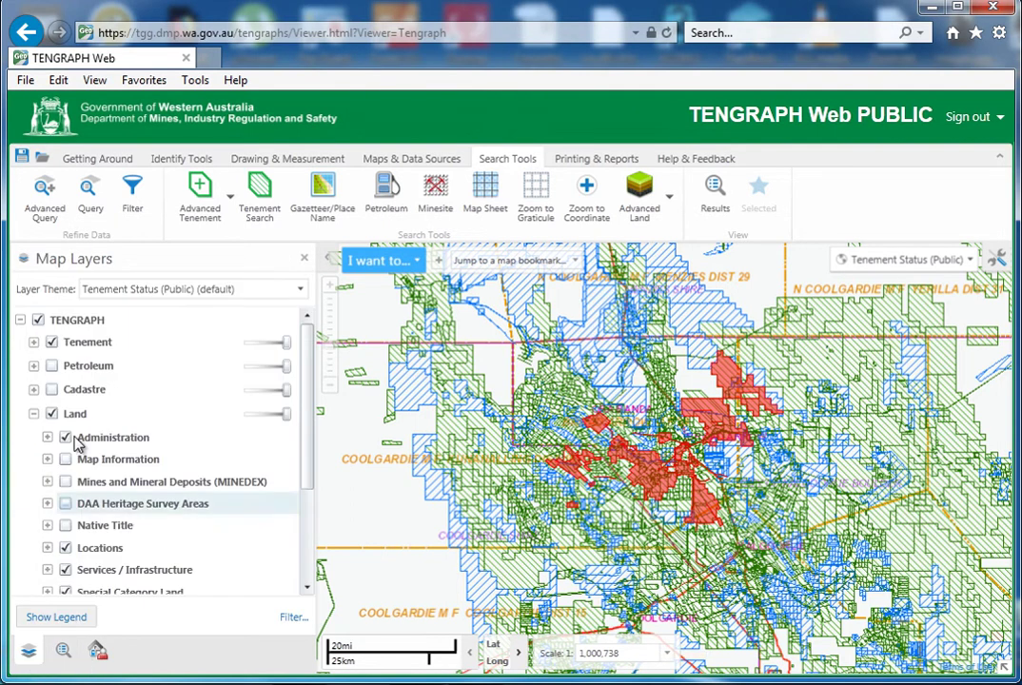
{"action": "left_click", "coordinate": [52, 342]}
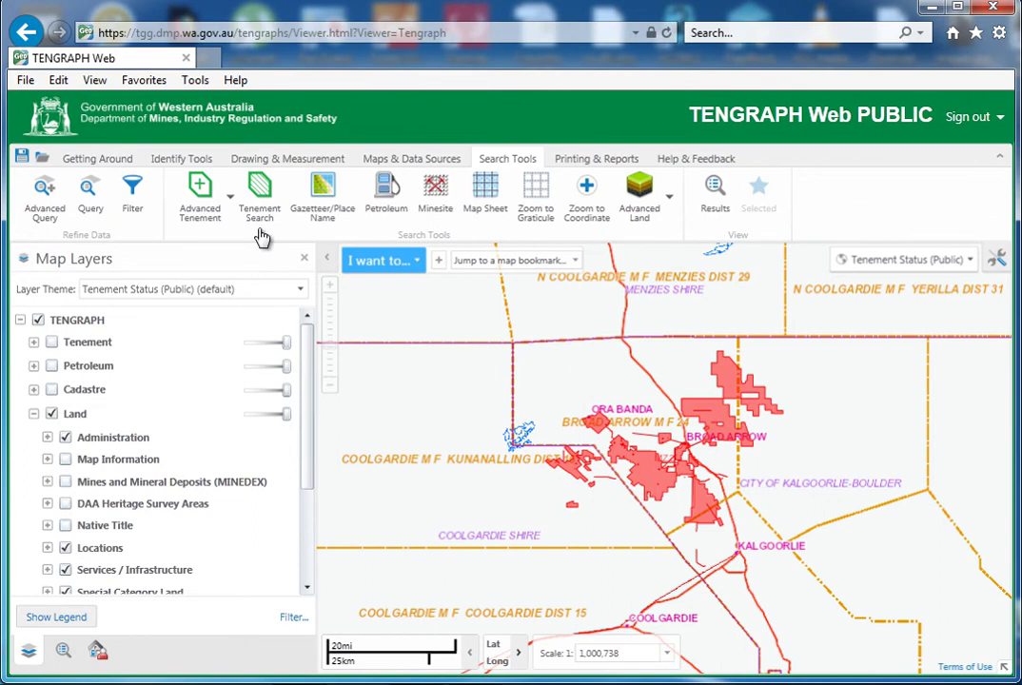
{"action": "left_click", "coordinate": [94, 160]}
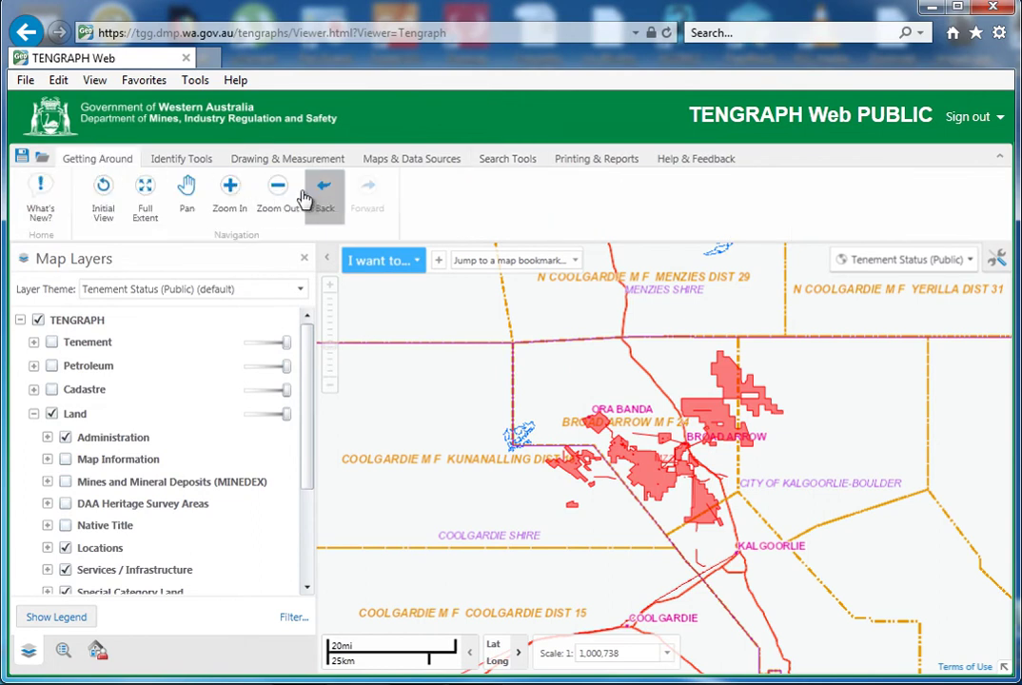
{"action": "left_click", "coordinate": [229, 195]}
{"action": "left_click_drag", "start_coordinate": [424, 320], "coordinate": [828, 604]}
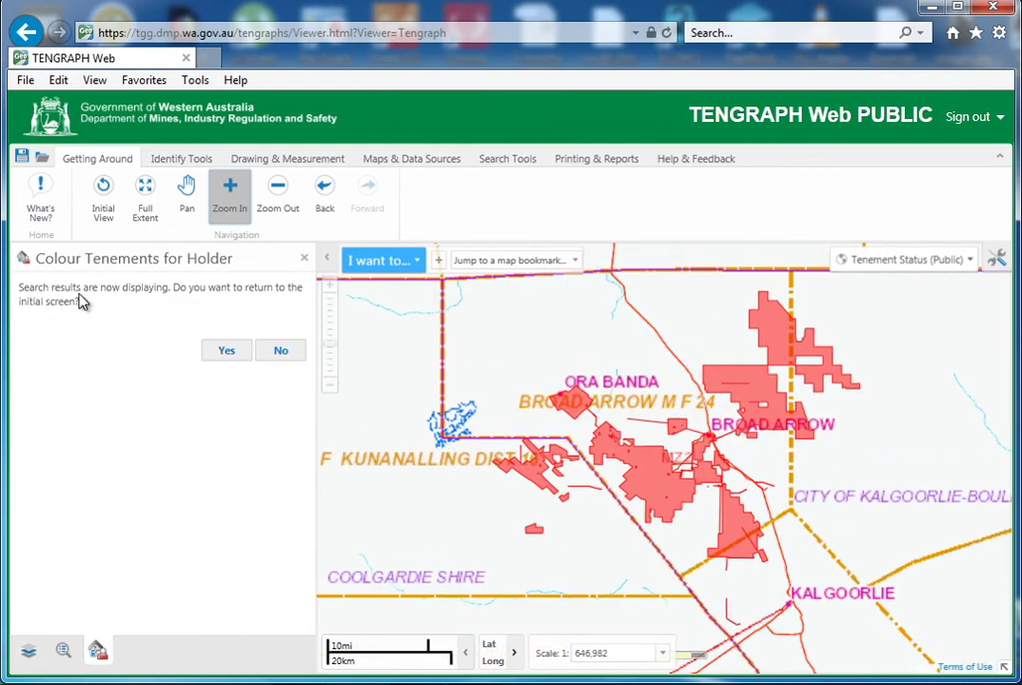
Return to the initial query form, keeping Add coloured holder layer selected
{"action": "left_click", "coordinate": [224, 352]}
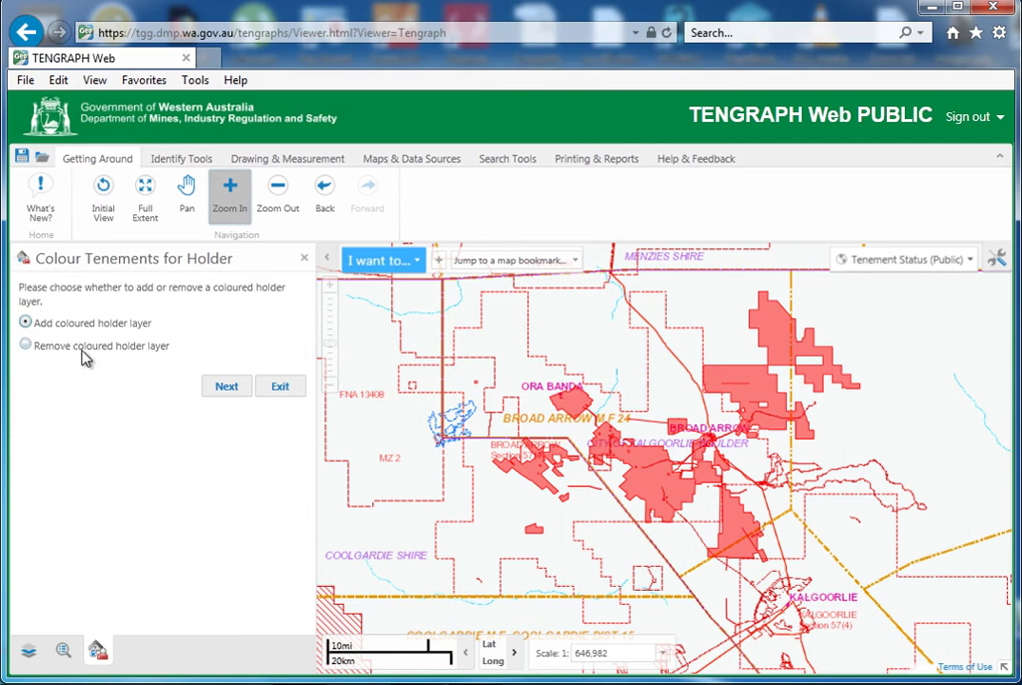
{"action": "left_click", "coordinate": [228, 390]}
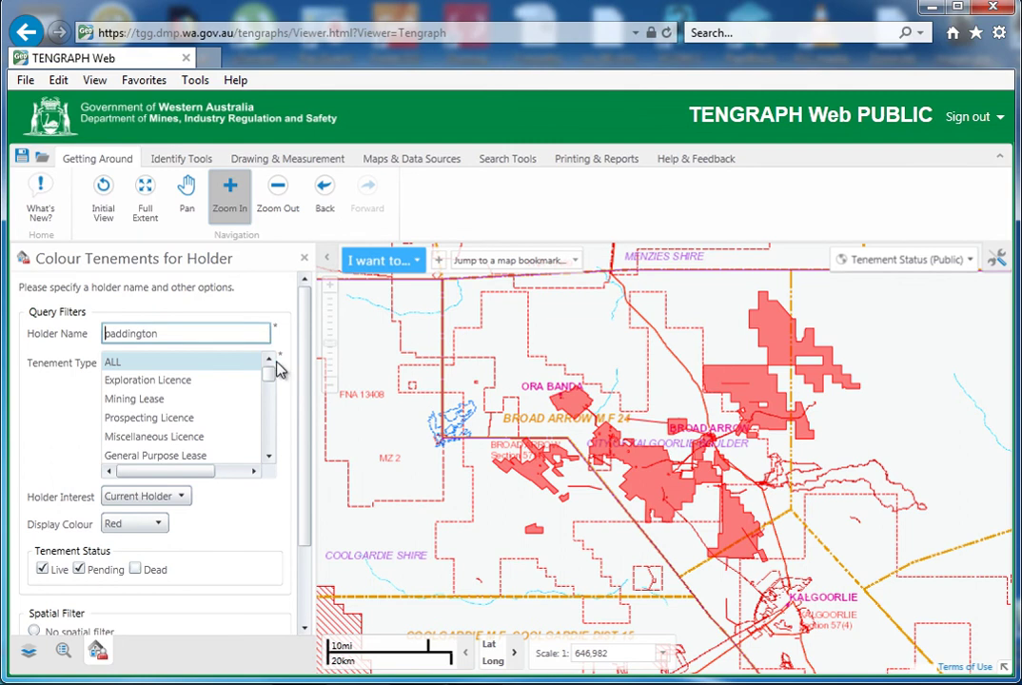
Toggle the Tenements for Holder - PADDINGTON layer off and on twice, leaving it visible
{"action": "left_click", "coordinate": [29, 652]}
{"action": "scroll", "coordinate": [112, 566], "scroll_direction": "down", "scroll_amount": 4}
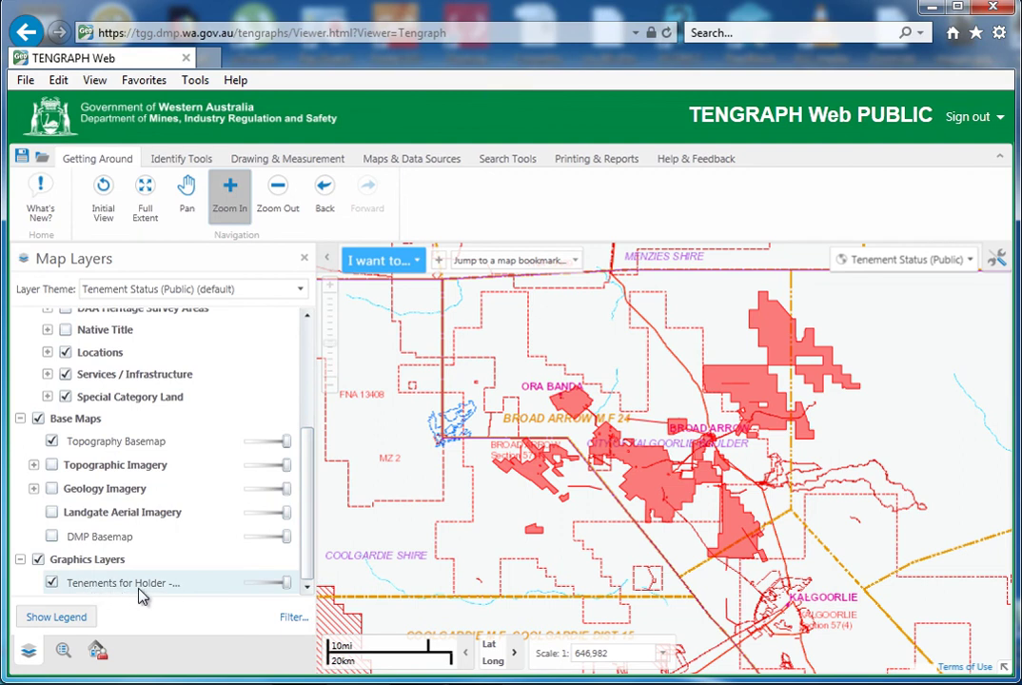
{"action": "left_click", "coordinate": [100, 583]}
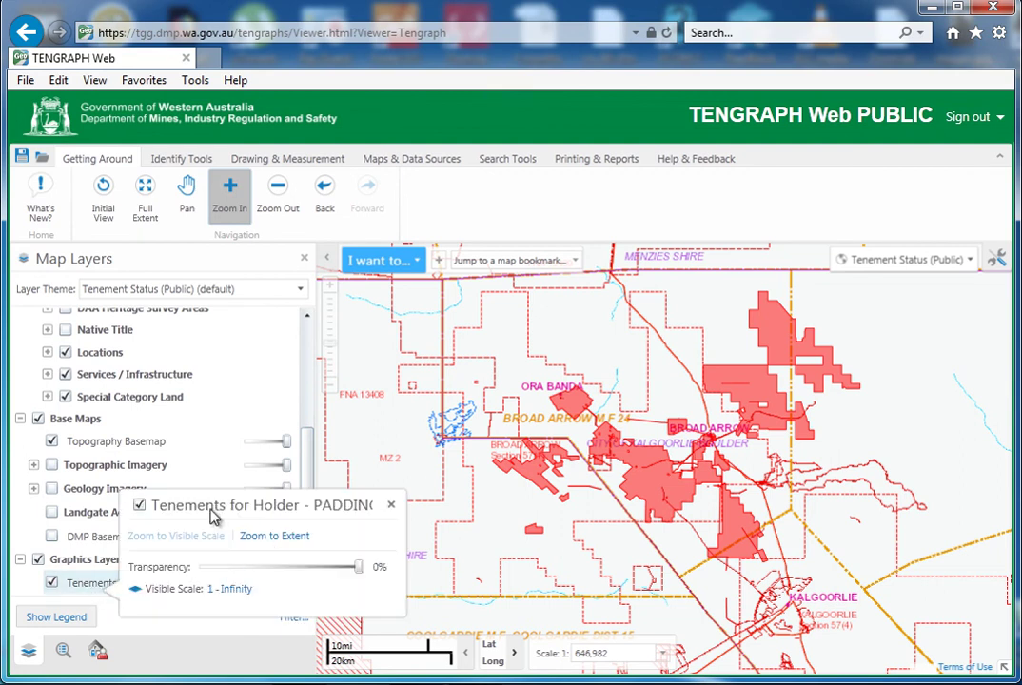
{"action": "left_click", "coordinate": [391, 514]}
{"action": "left_click", "coordinate": [51, 583]}
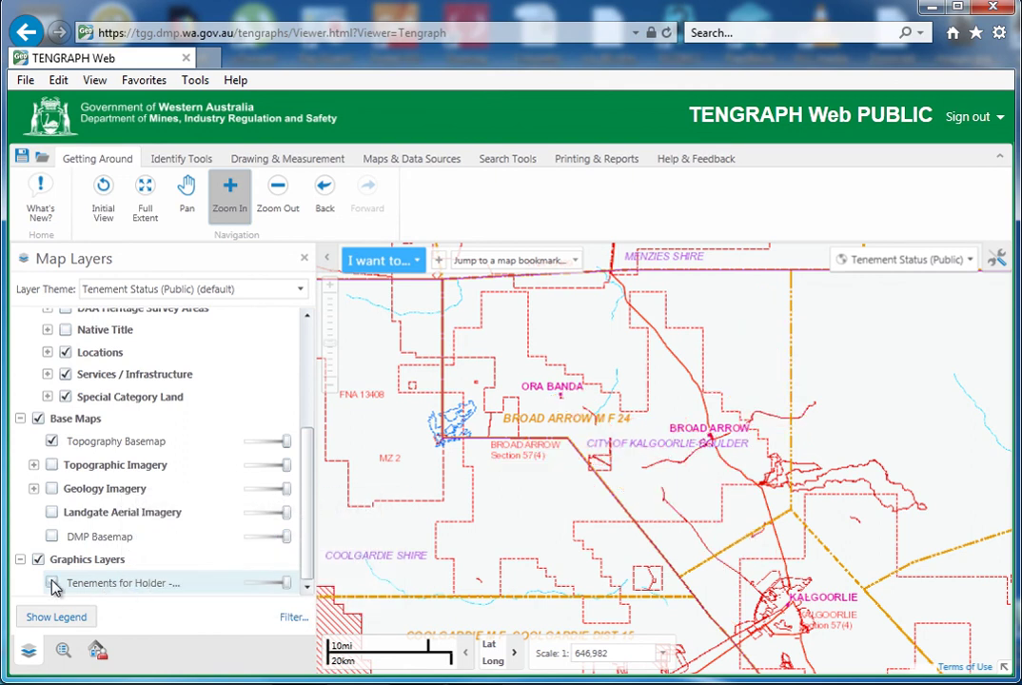
{"action": "left_click", "coordinate": [52, 584]}
{"action": "left_click", "coordinate": [52, 584]}
{"action": "left_click", "coordinate": [51, 584]}
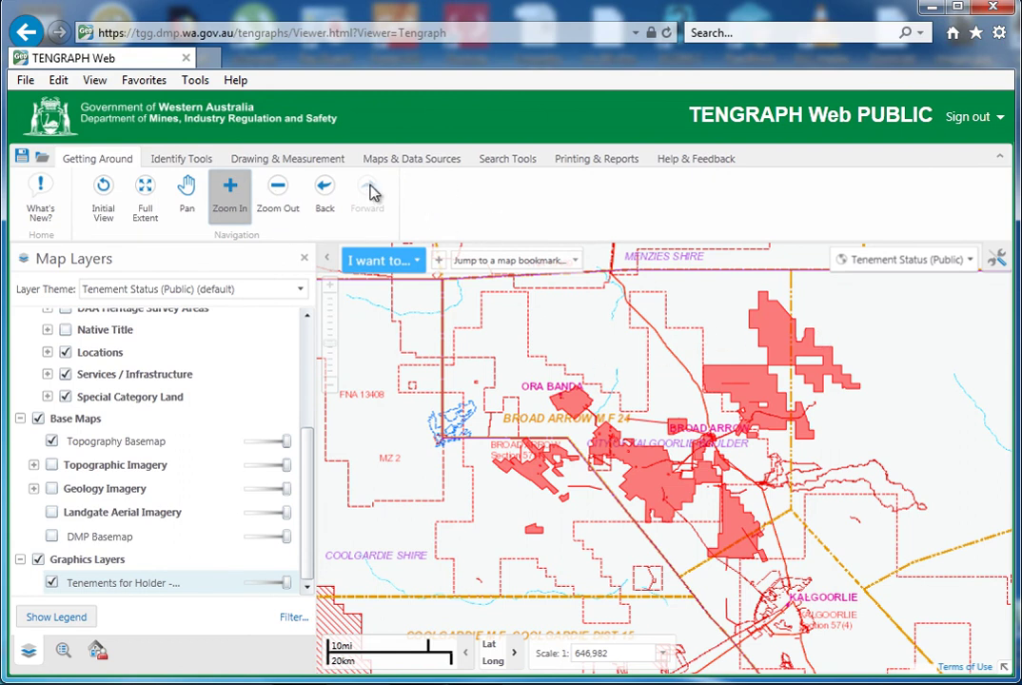
Switch through Drawing & Measurement to the Maps & Data Sources tools
{"action": "left_click", "coordinate": [267, 160]}
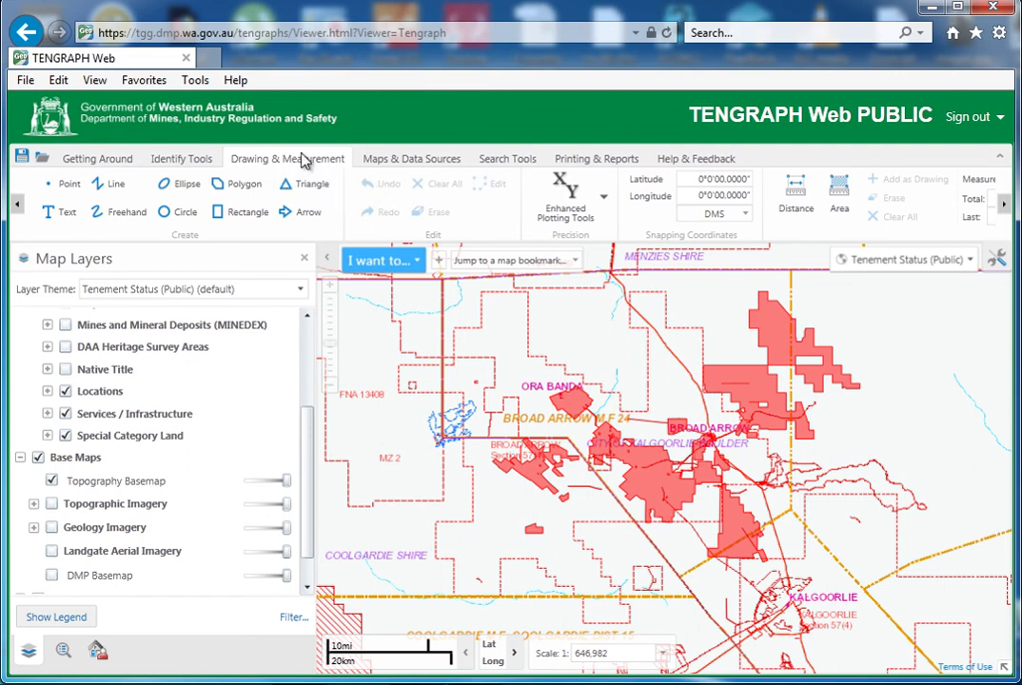
{"action": "left_click", "coordinate": [392, 161]}
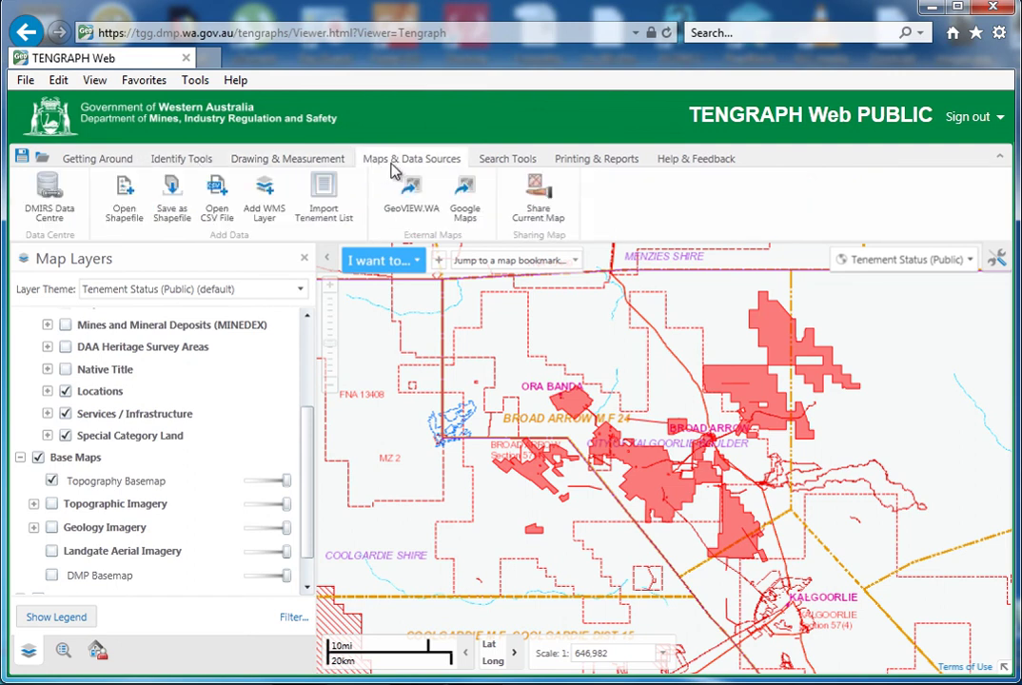